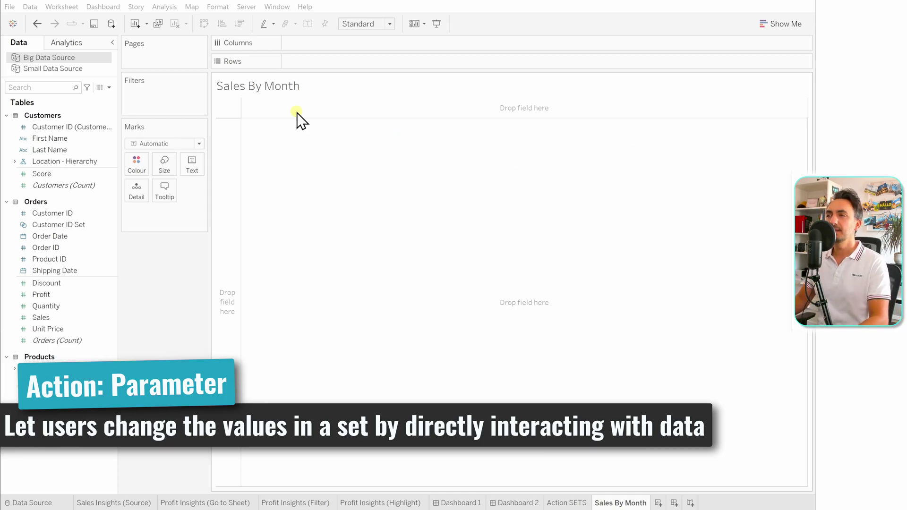
# Chart SUM(Sales) against continuous Month of Order Date as a line with mark labels.
pyautogui.moveTo(52, 317); pyautogui.dragTo(326, 66)
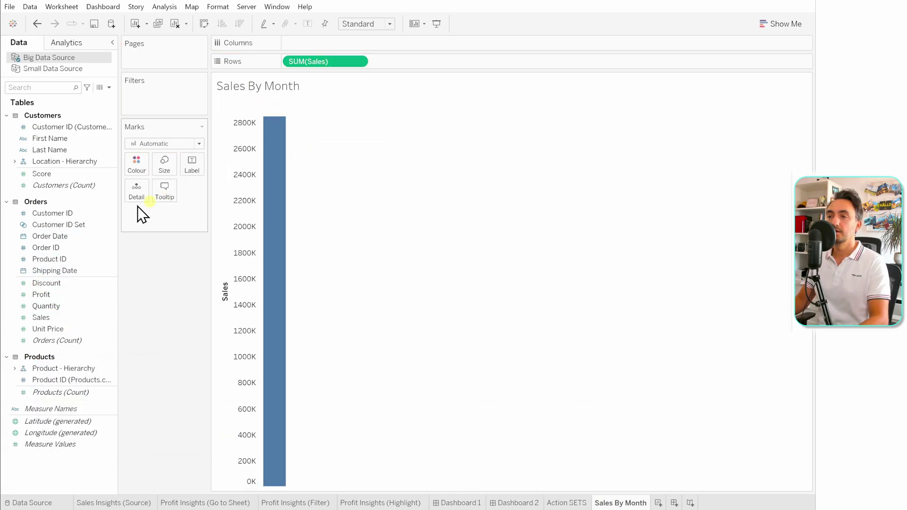
pyautogui.moveTo(52, 237); pyautogui.dragTo(319, 45)
pyautogui.rightClick(324, 45)
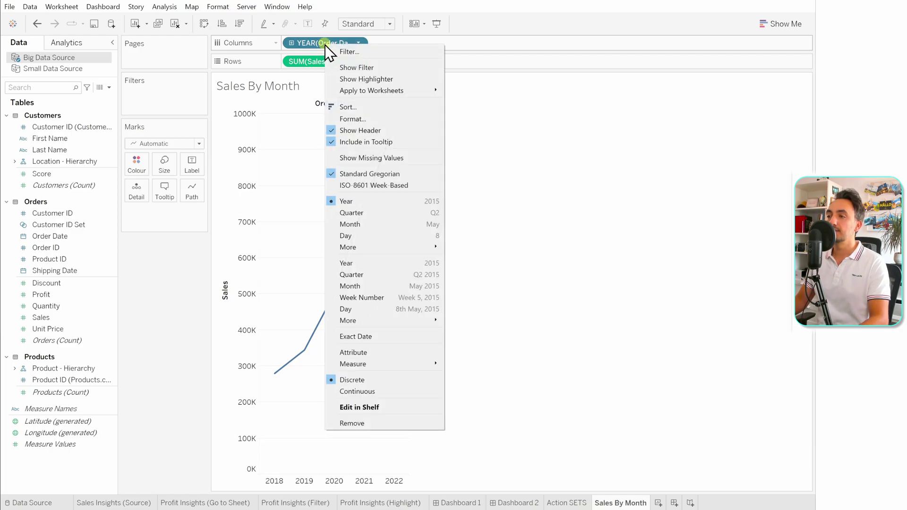
pyautogui.click(412, 287)
pyautogui.click(200, 170)
pyautogui.click(217, 186)
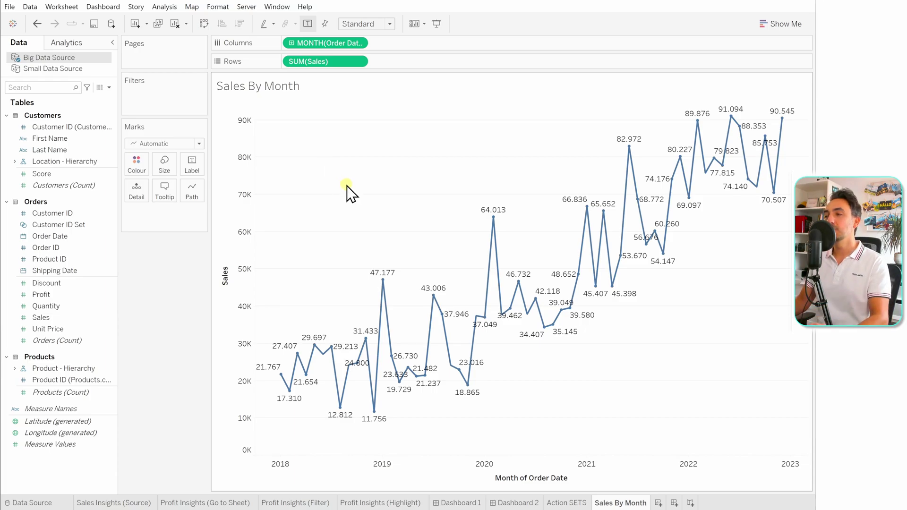
# Test selection on the chart: a range of months, January 2019 alone, then 19 marks.
pyautogui.moveTo(327, 183); pyautogui.dragTo(530, 422)
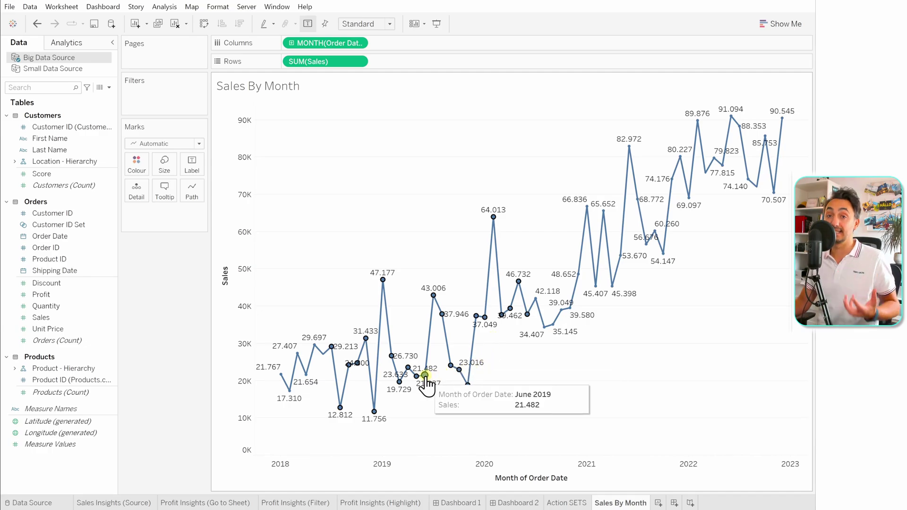
pyautogui.click(382, 280)
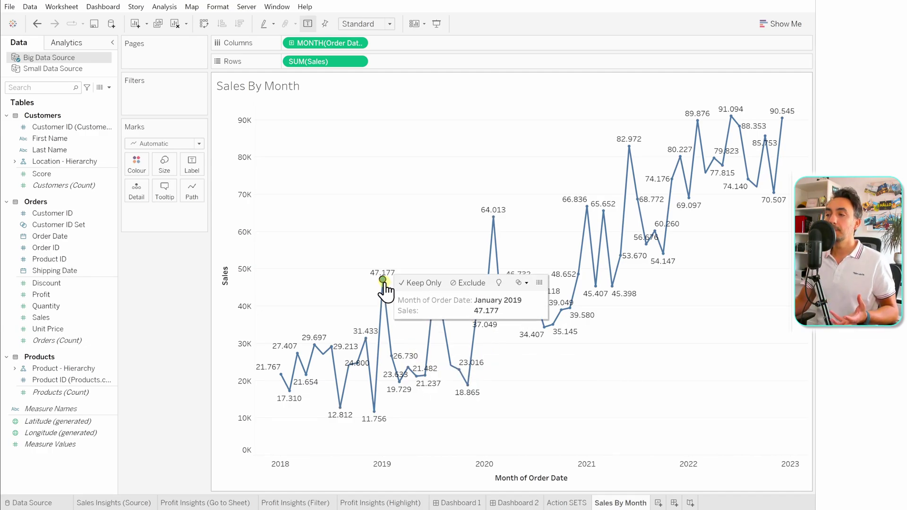
pyautogui.moveTo(335, 225); pyautogui.dragTo(516, 437)
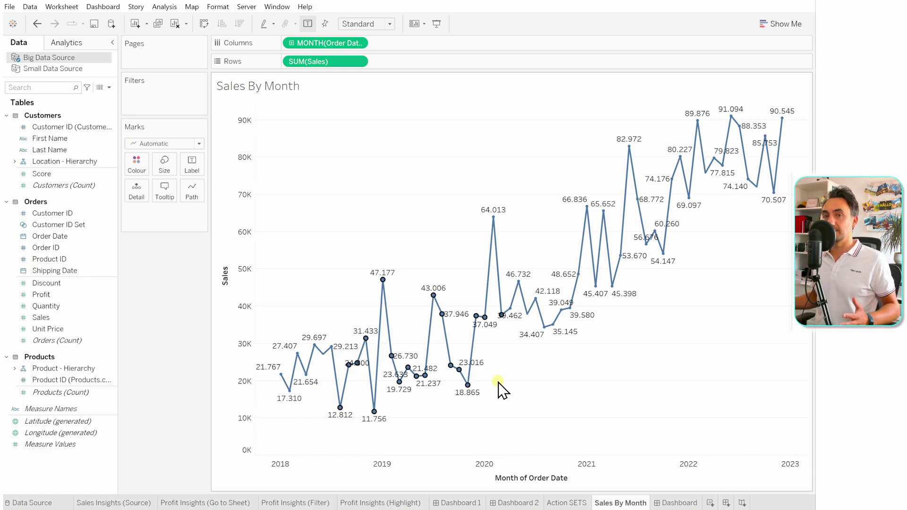
# On a new Sheet 7, start a Total Sales parameter with Currency (Standard) display format.
pyautogui.click(710, 503)
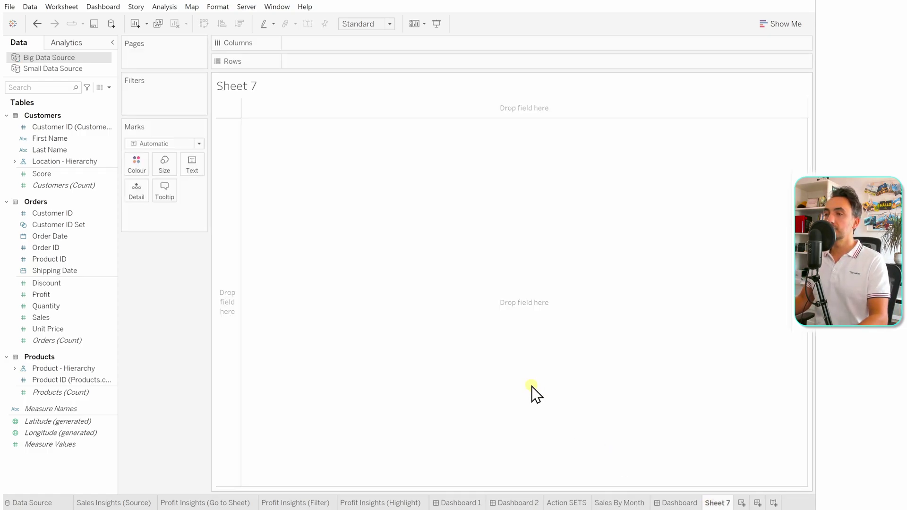
pyautogui.rightClick(73, 466)
pyautogui.click(125, 334)
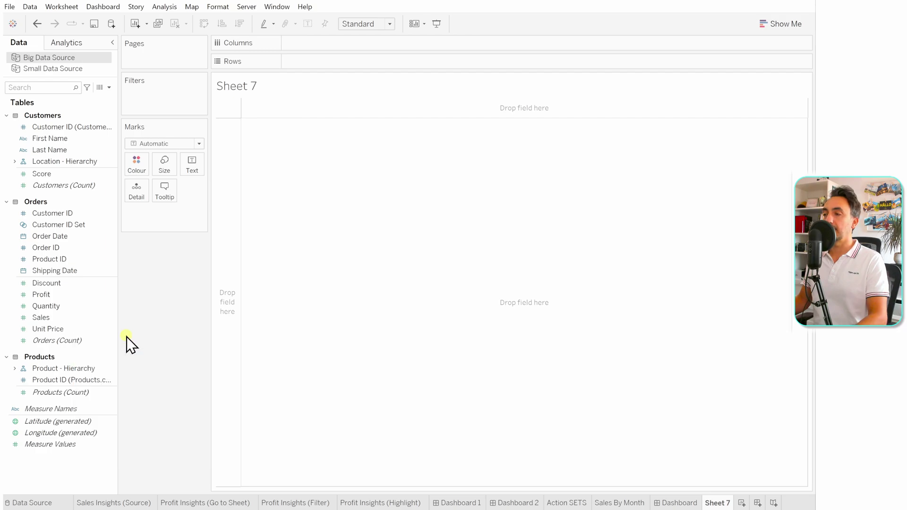
pyautogui.write('Total Sales')
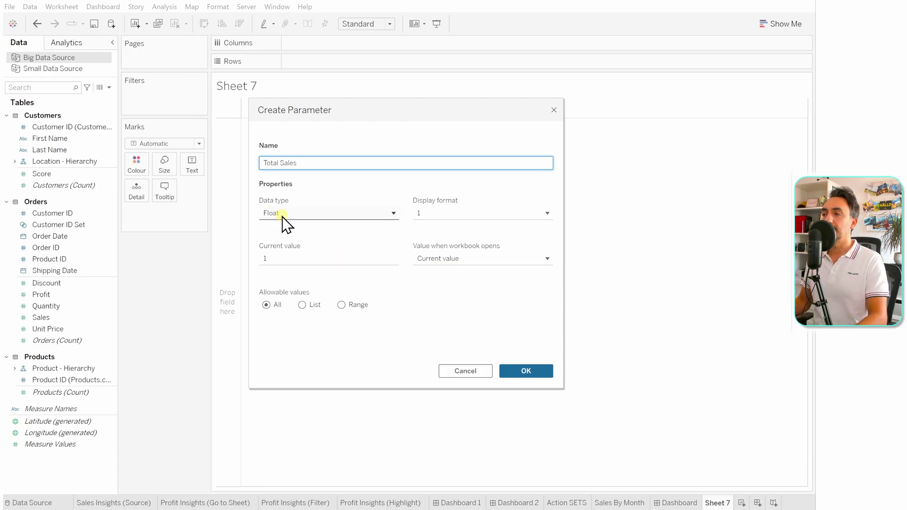
pyautogui.click(460, 213)
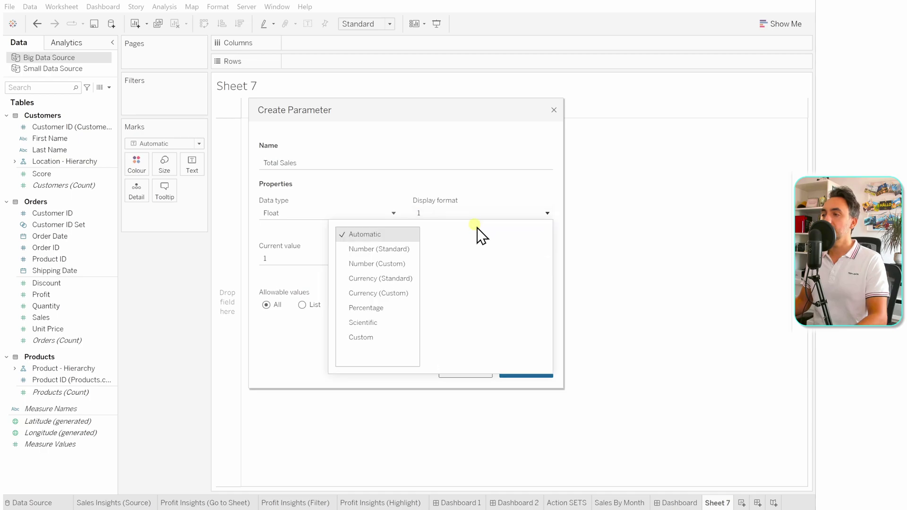
pyautogui.click(403, 279)
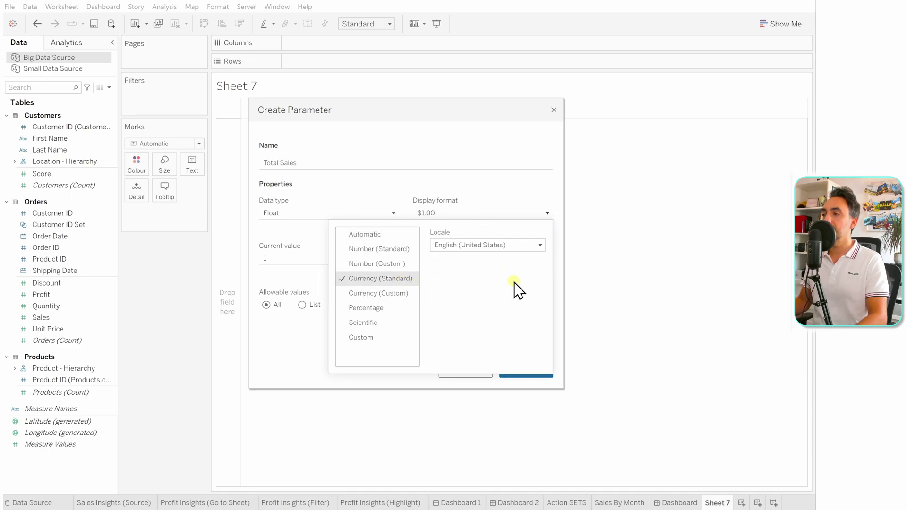
pyautogui.click(491, 194)
# Set the parameter's current value to 0, create it, and show its control on the sheet.
pyautogui.click(258, 259)
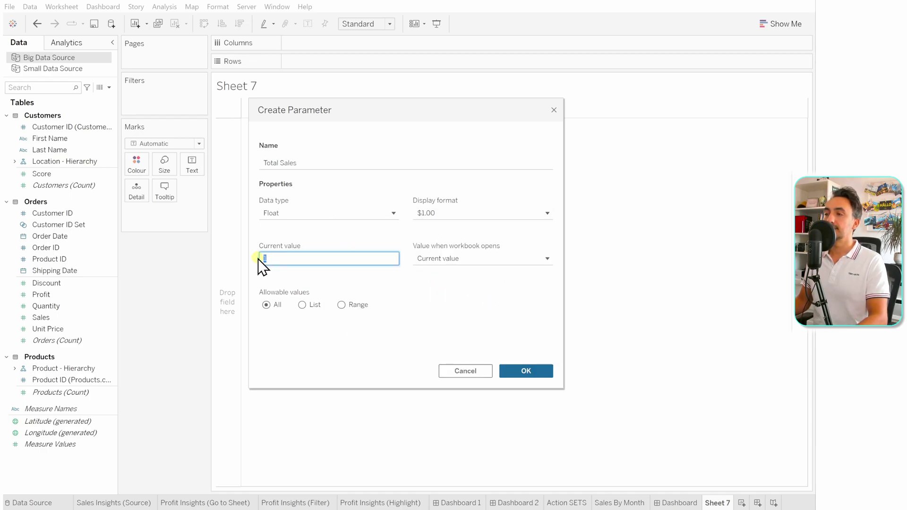
pyautogui.write('0')
pyautogui.click(442, 304)
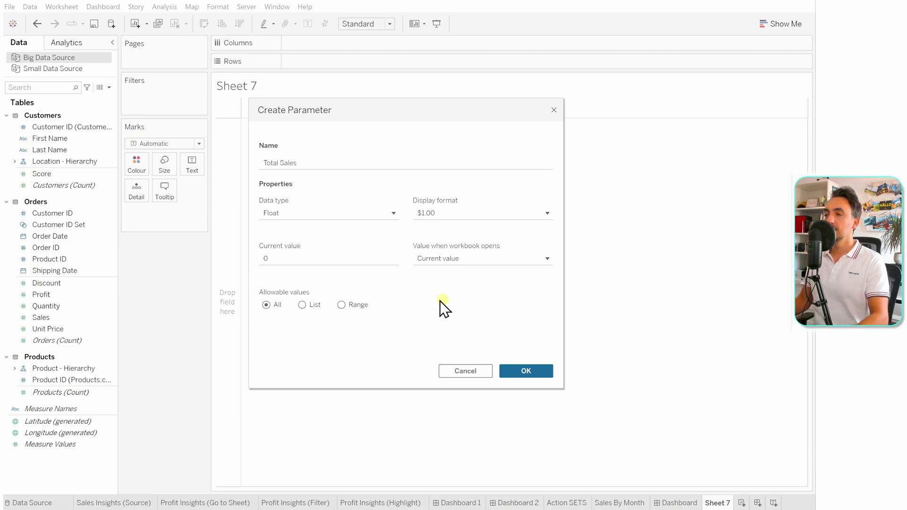
pyautogui.click(526, 371)
pyautogui.rightClick(71, 488)
pyautogui.click(129, 319)
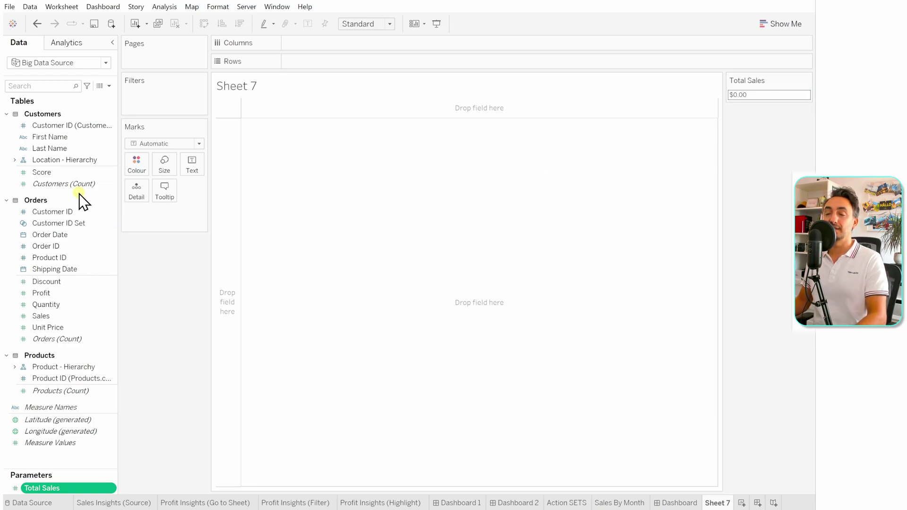
# Create the calculated field Total Selected Sales with the formula [Total Sales].
pyautogui.click(109, 86)
pyautogui.click(100, 96)
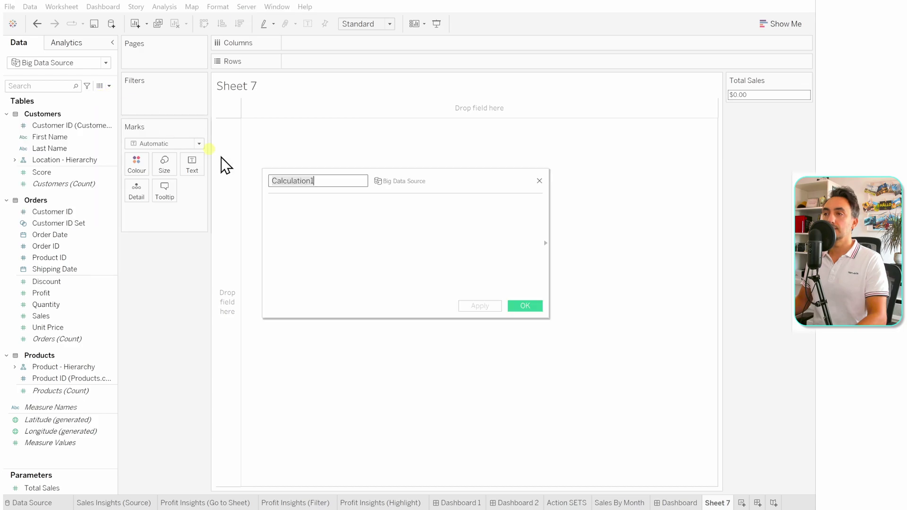
pyautogui.write('Total Selected Sales')
pyautogui.click(352, 223)
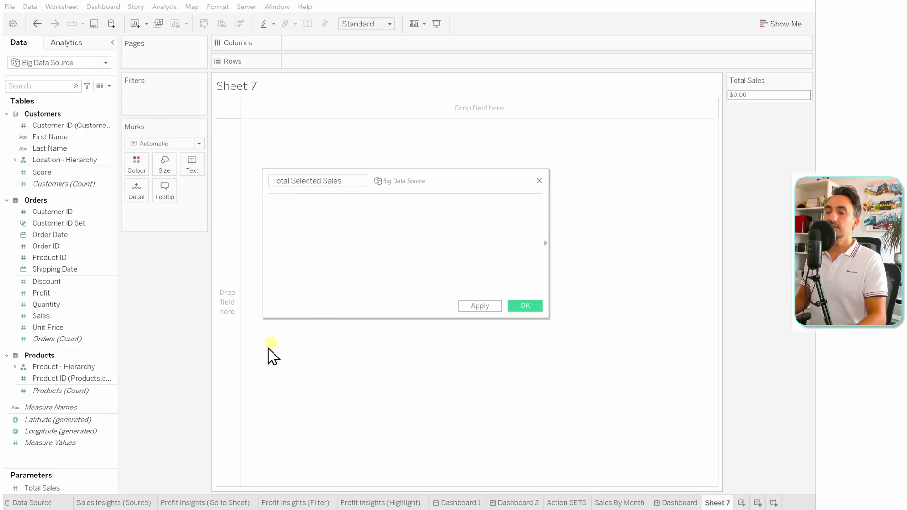
pyautogui.click(47, 489)
pyautogui.moveTo(49, 489); pyautogui.dragTo(312, 221)
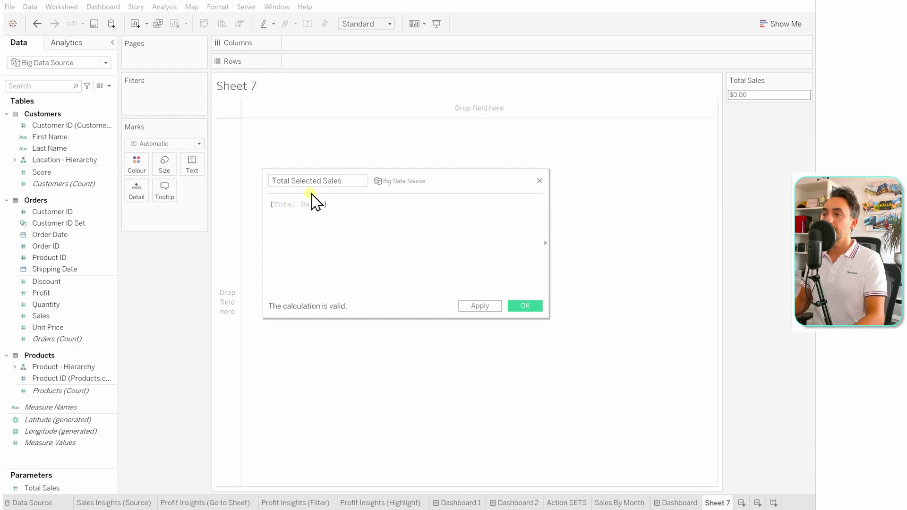
pyautogui.click(517, 305)
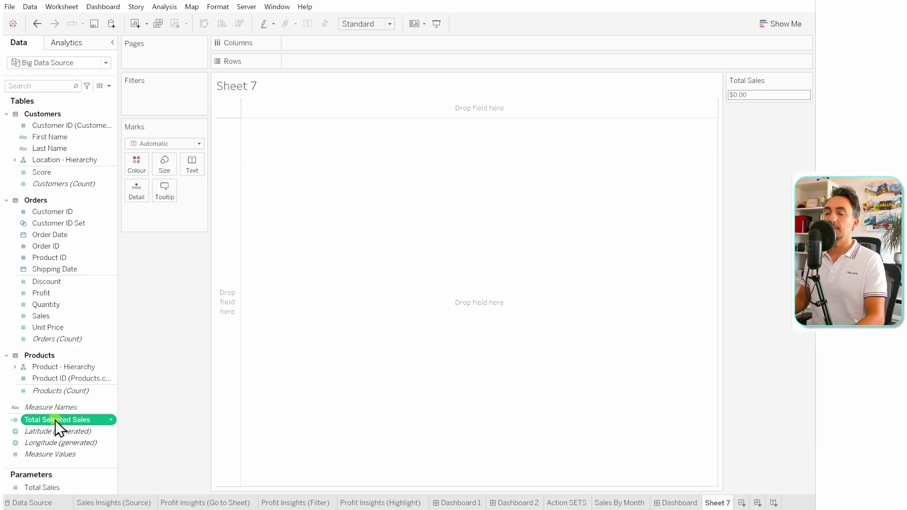
# Put Total Selected Sales on the Text mark of Sheet 7 and bring up its text settings.
pyautogui.moveTo(46, 421); pyautogui.dragTo(188, 165)
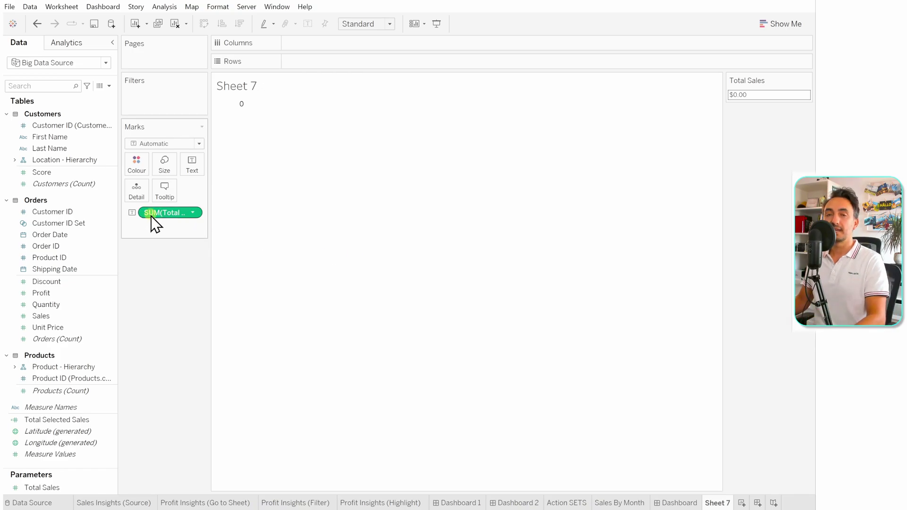
pyautogui.moveTo(237, 112)
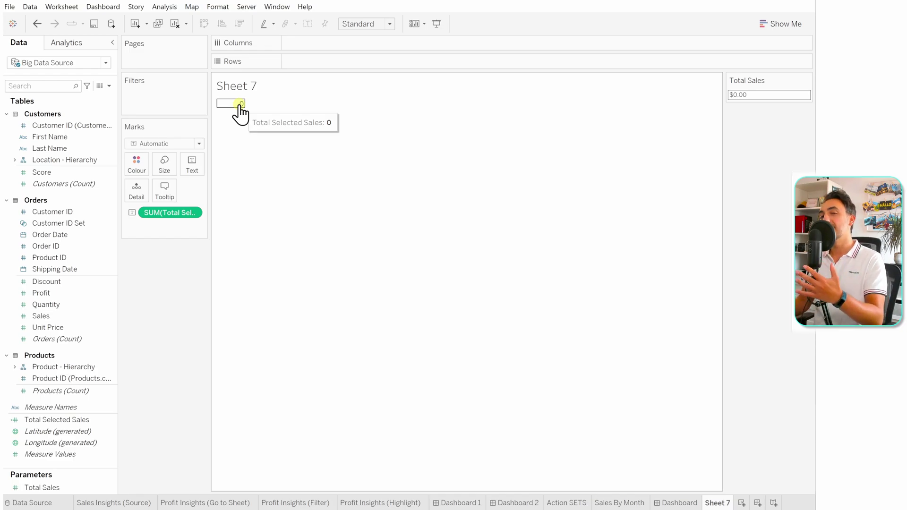
pyautogui.click(199, 171)
# Write 'Total Sales' in the label editor and set those words to size 20.
pyautogui.click(279, 189)
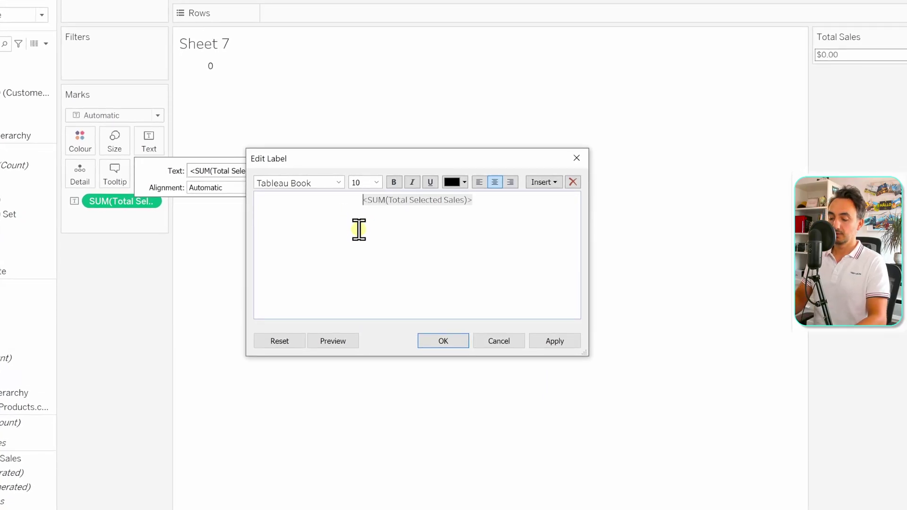
pyautogui.write('Total Sales')
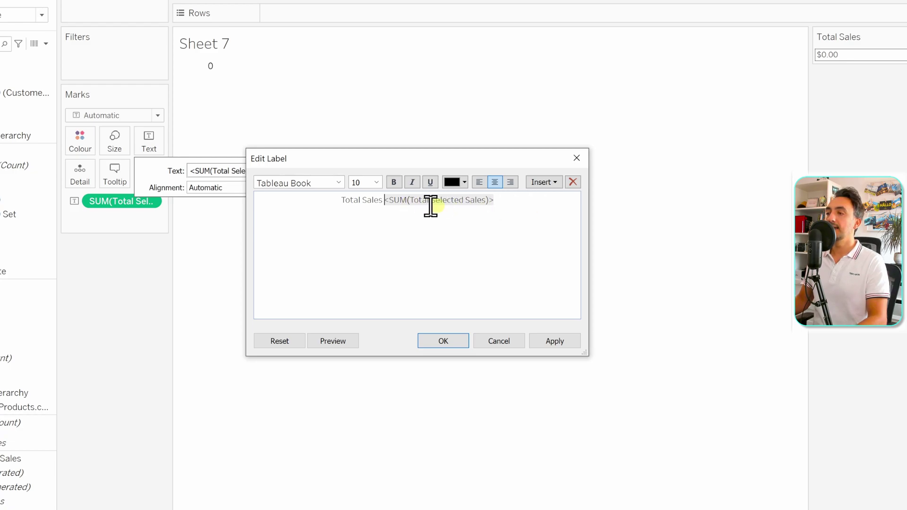
pyautogui.moveTo(385, 200); pyautogui.dragTo(342, 201)
pyautogui.click(377, 182)
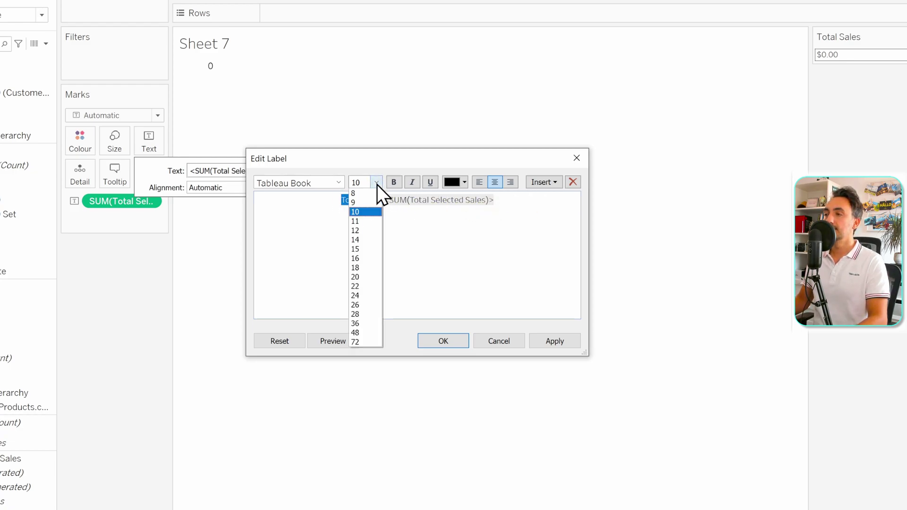
pyautogui.click(373, 277)
# Make the <SUM(Total Selected Sales)> value size 20 and bold, and apply the label.
pyautogui.moveTo(524, 208); pyautogui.dragTo(407, 209)
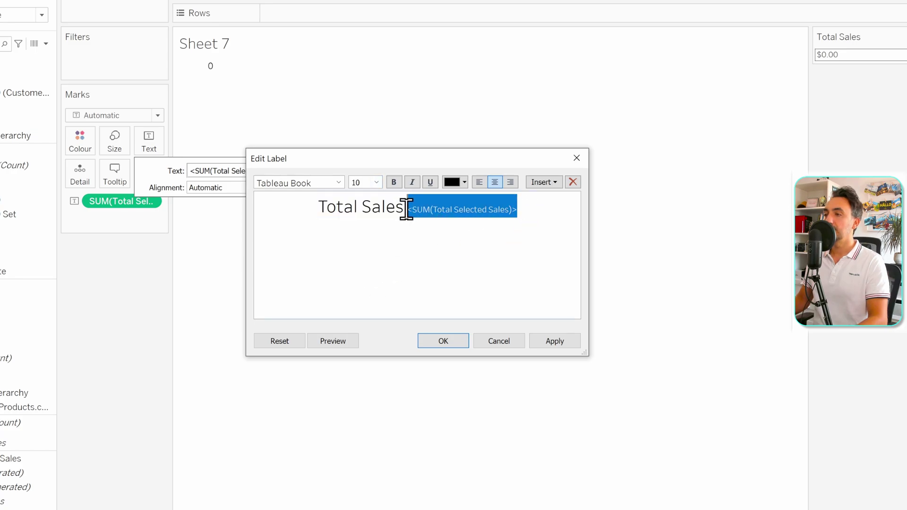
pyautogui.click(377, 182)
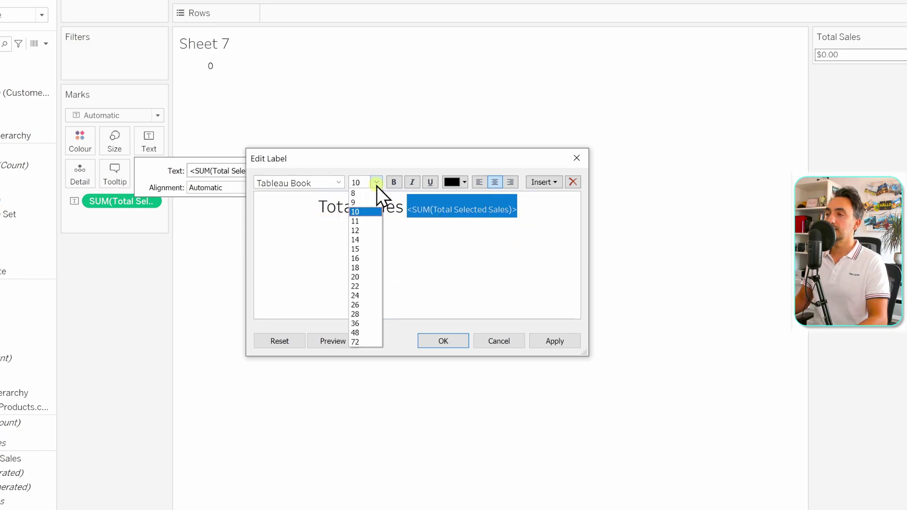
pyautogui.click(375, 274)
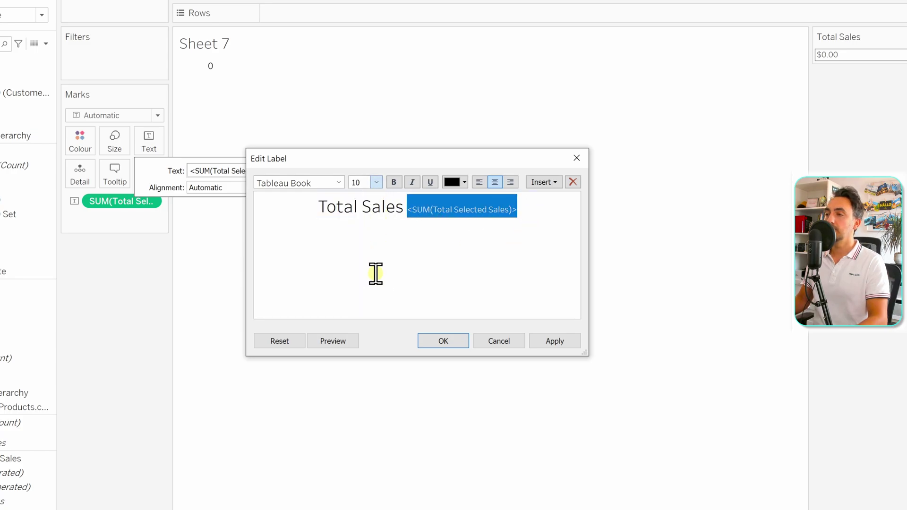
pyautogui.click(393, 183)
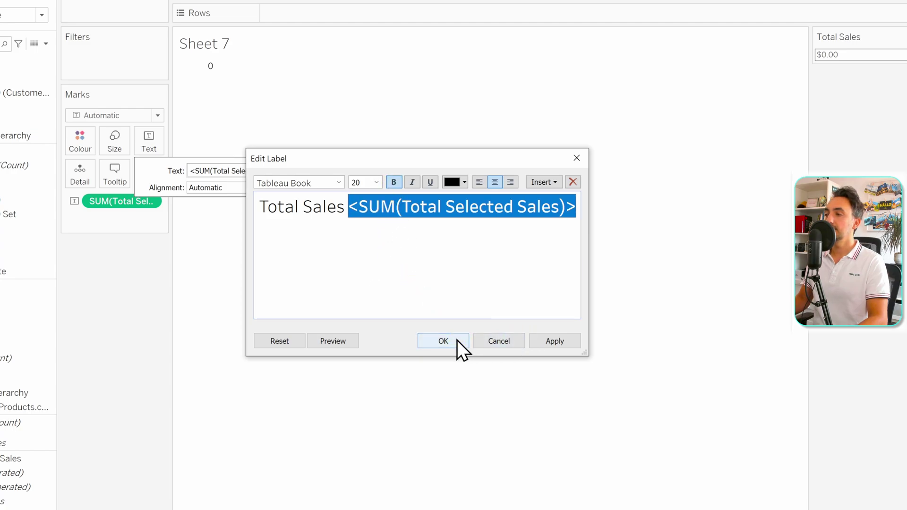
pyautogui.click(443, 341)
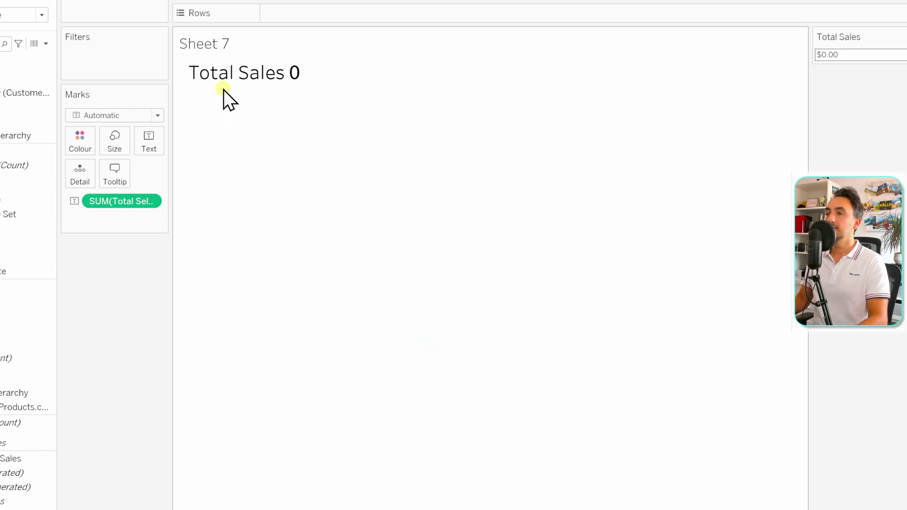
# Enter 100 in the Total Sales parameter control.
pyautogui.moveTo(294, 78)
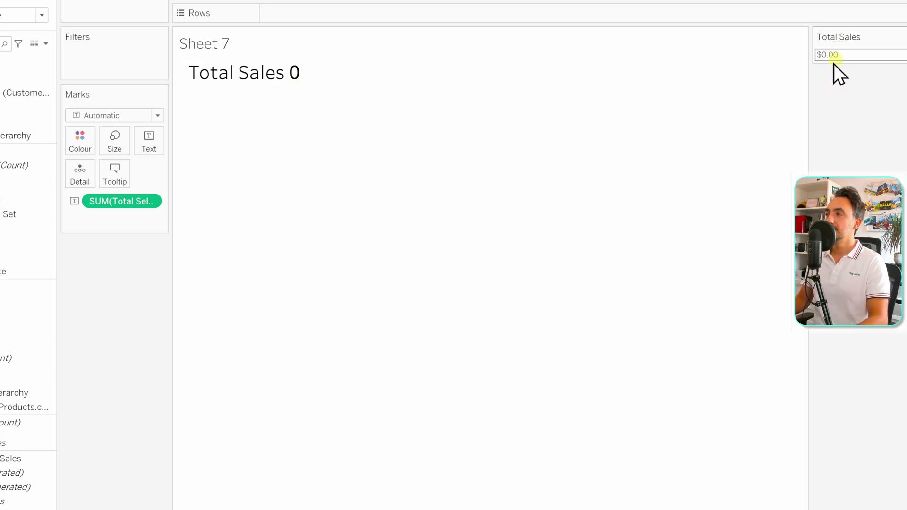
pyautogui.click(846, 54)
pyautogui.write('100')
pyautogui.press('Return')
pyautogui.moveTo(229, 82)
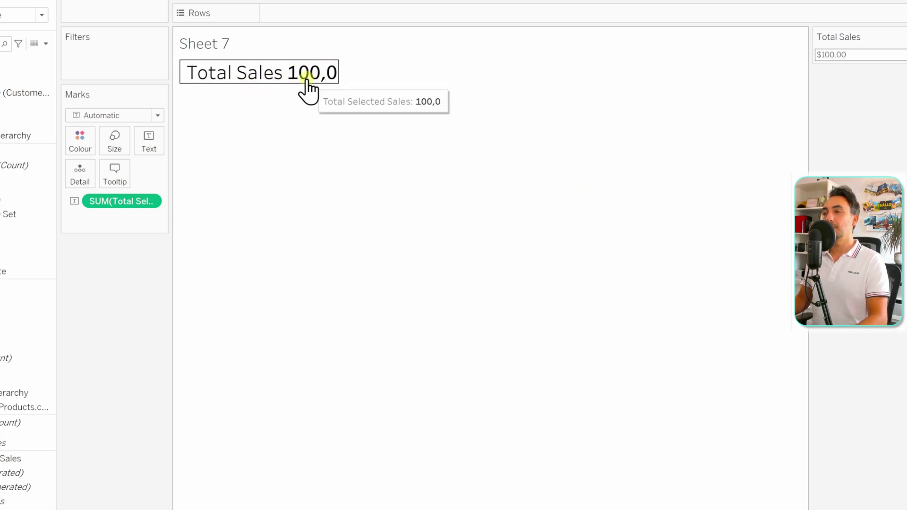
# Format SUM(Total Selected Sales) as Currency (Standard) with English (United States) locale.
pyautogui.rightClick(120, 201)
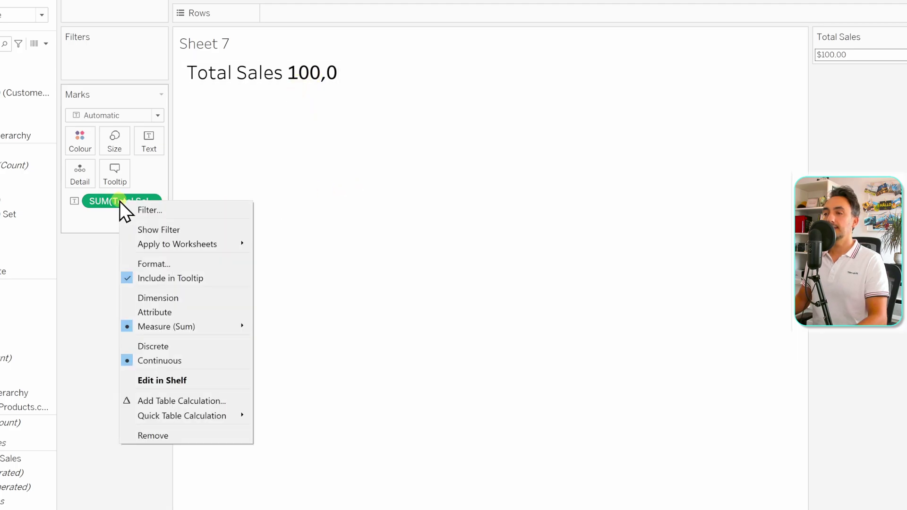
pyautogui.click(161, 264)
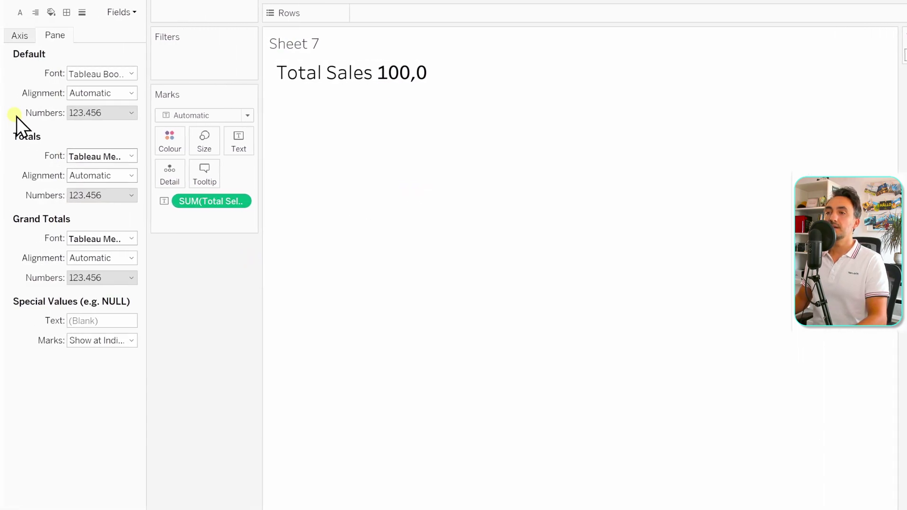
pyautogui.click(131, 112)
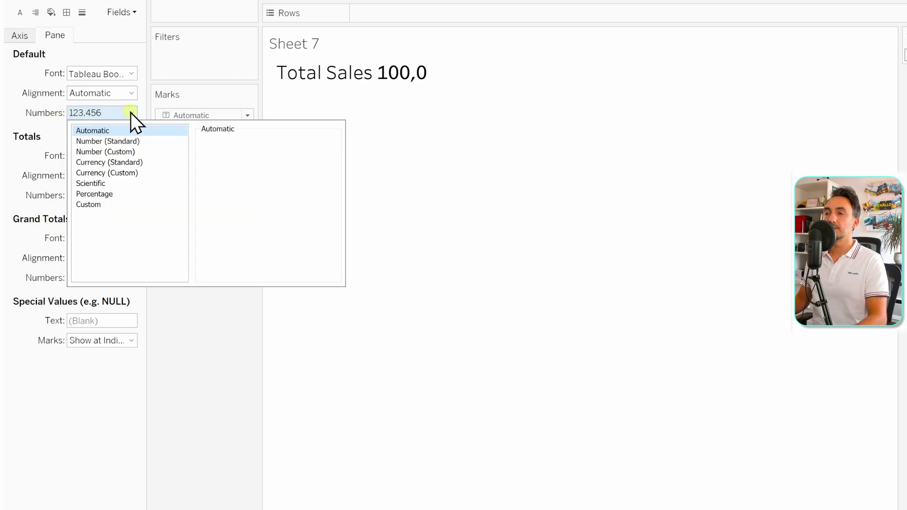
pyautogui.click(141, 163)
pyautogui.click(307, 156)
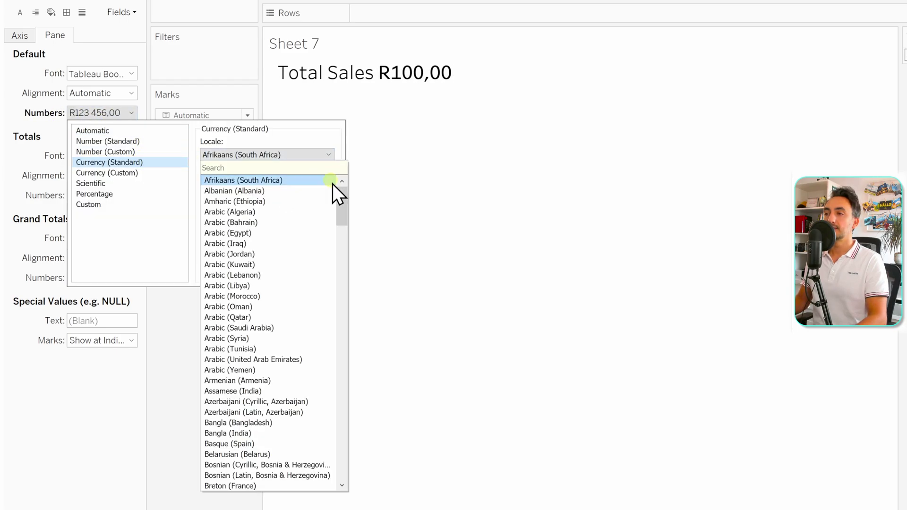
pyautogui.moveTo(340, 200); pyautogui.dragTo(341, 249)
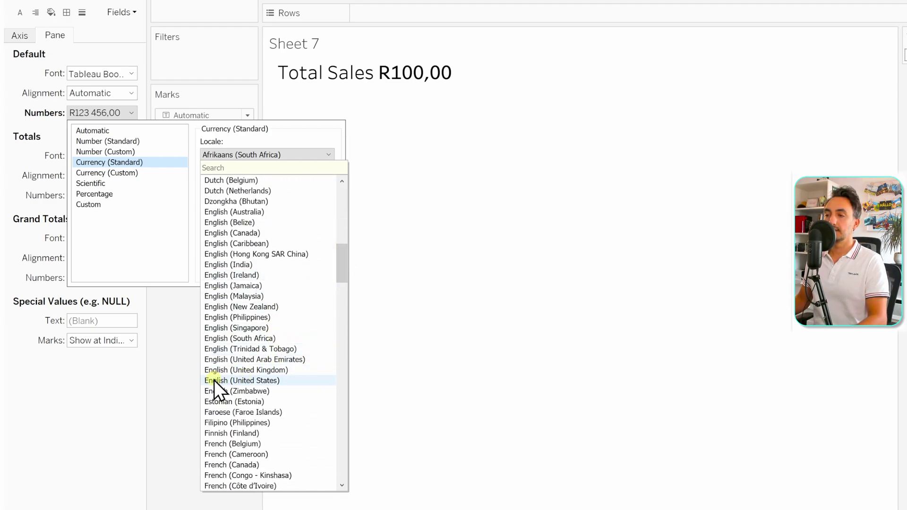
pyautogui.click(250, 380)
pyautogui.click(438, 324)
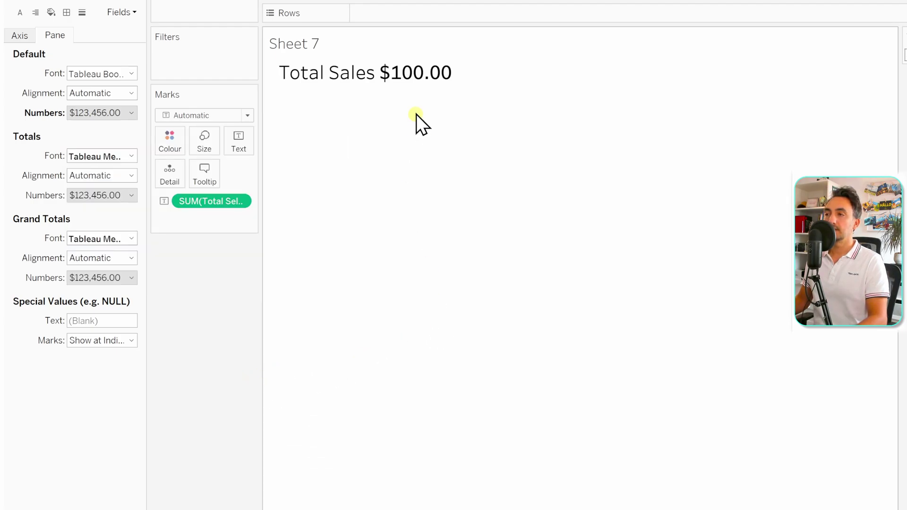
pyautogui.press('Escape')
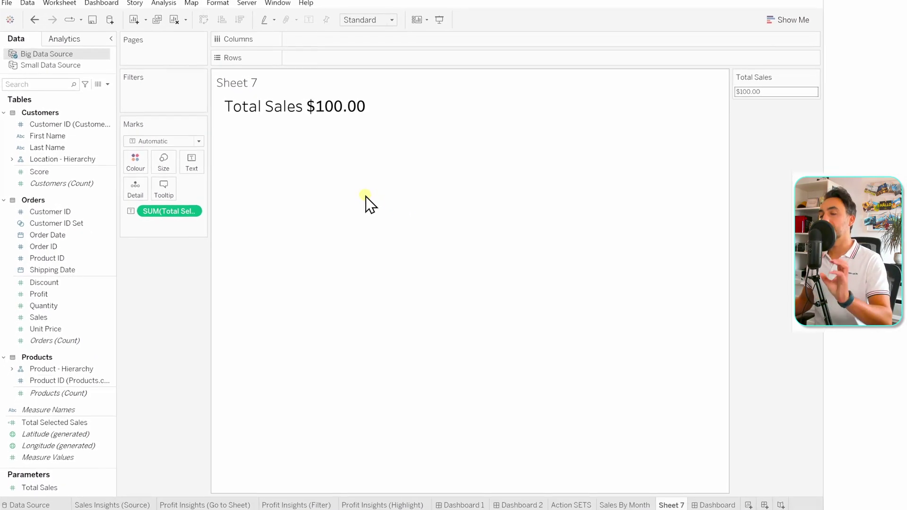
# Lay out Sheet 7 above Sales By Month on the Dashboard, hiding Sheet 7's title and shrinking it.
pyautogui.click(696, 500)
pyautogui.moveTo(70, 244); pyautogui.dragTo(199, 209)
pyautogui.moveTo(66, 234); pyautogui.dragTo(191, 229)
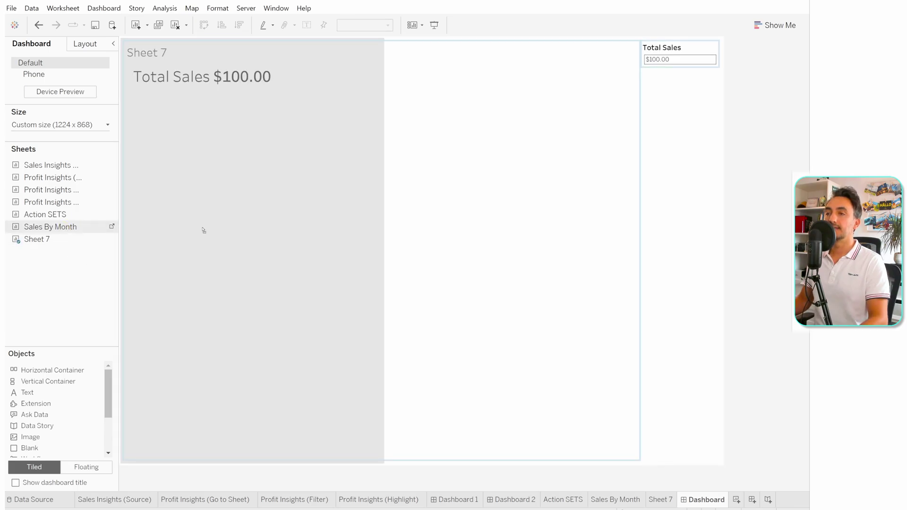
pyautogui.moveTo(368, 259); pyautogui.dragTo(353, 138)
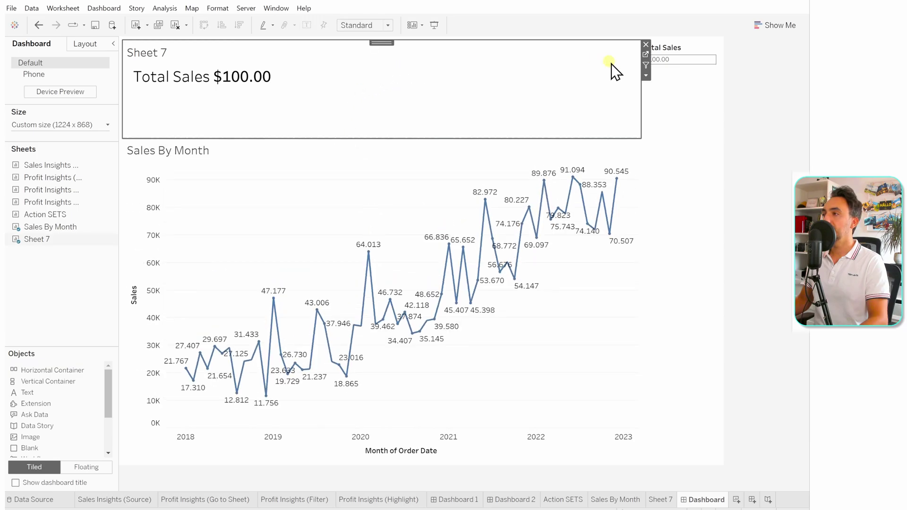
pyautogui.click(646, 76)
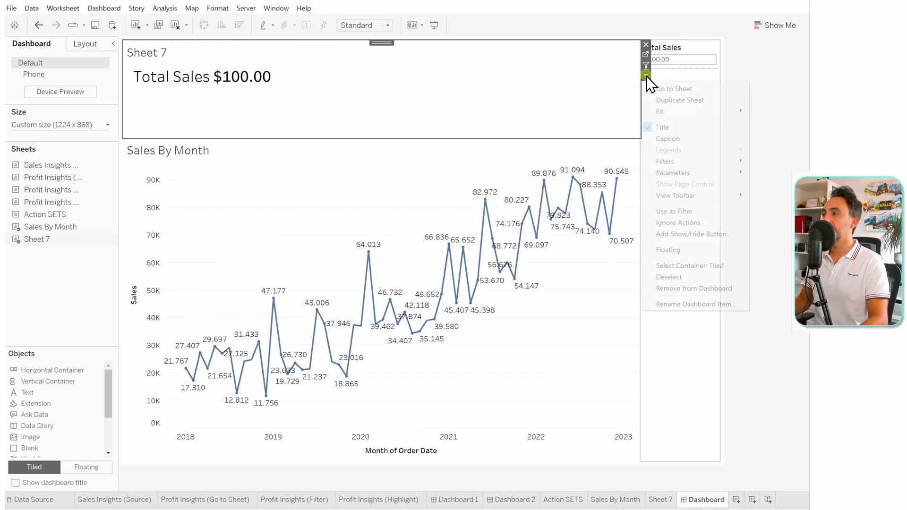
pyautogui.click(665, 126)
pyautogui.moveTo(339, 136); pyautogui.dragTo(338, 97)
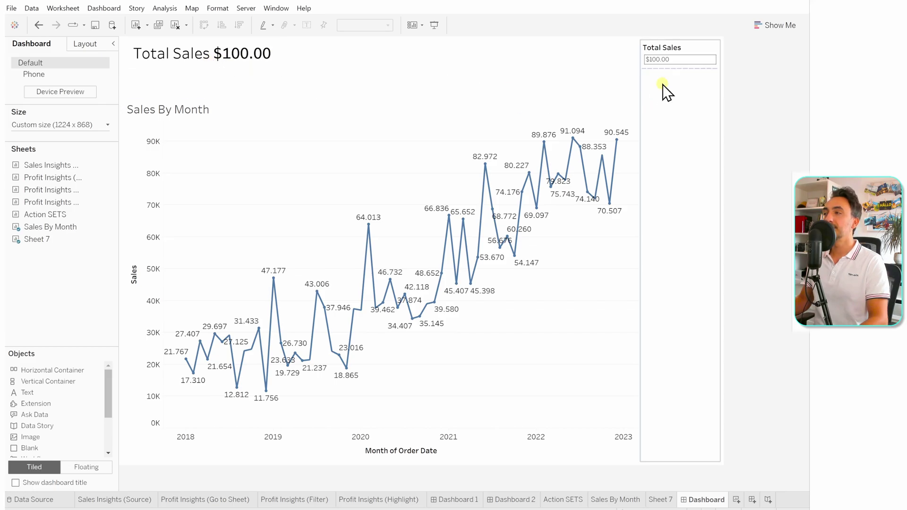
# Test selecting months mid-2018 to mid-2020 on the chart, then clear the selection.
pyautogui.click(355, 194)
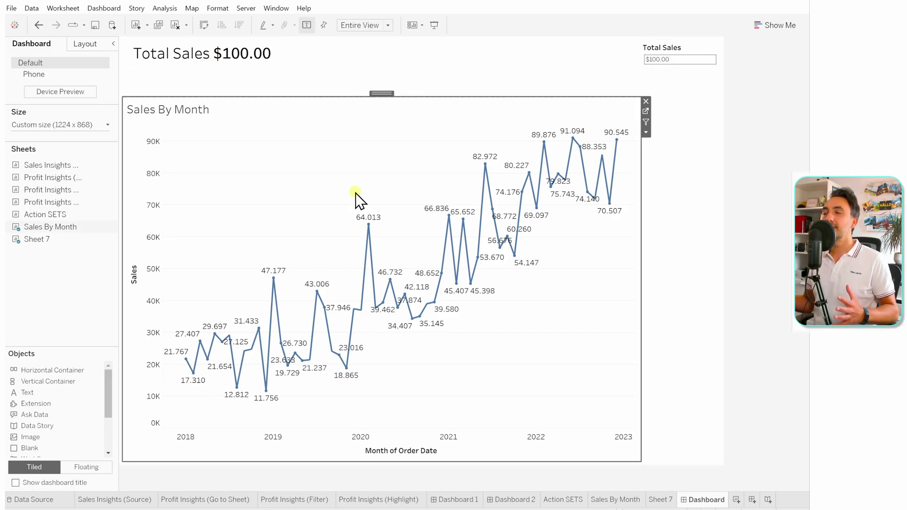
pyautogui.moveTo(231, 188); pyautogui.dragTo(414, 410)
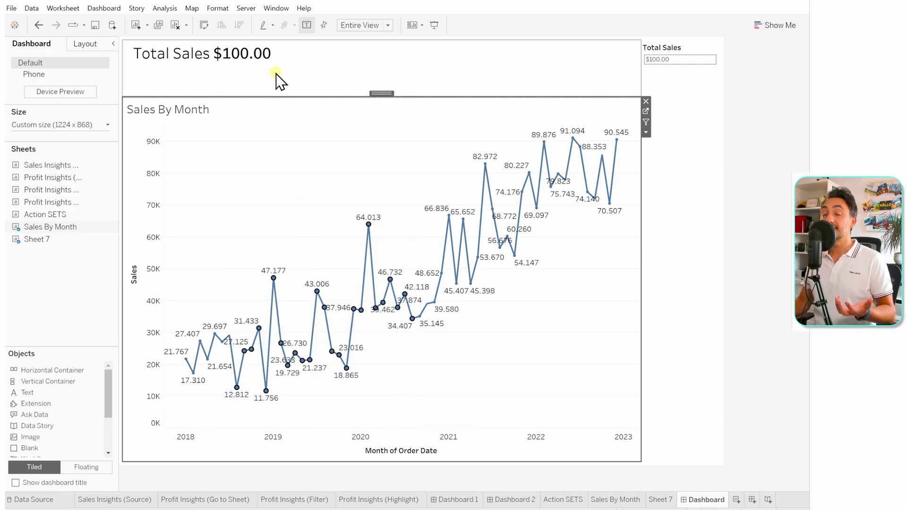
pyautogui.click(378, 159)
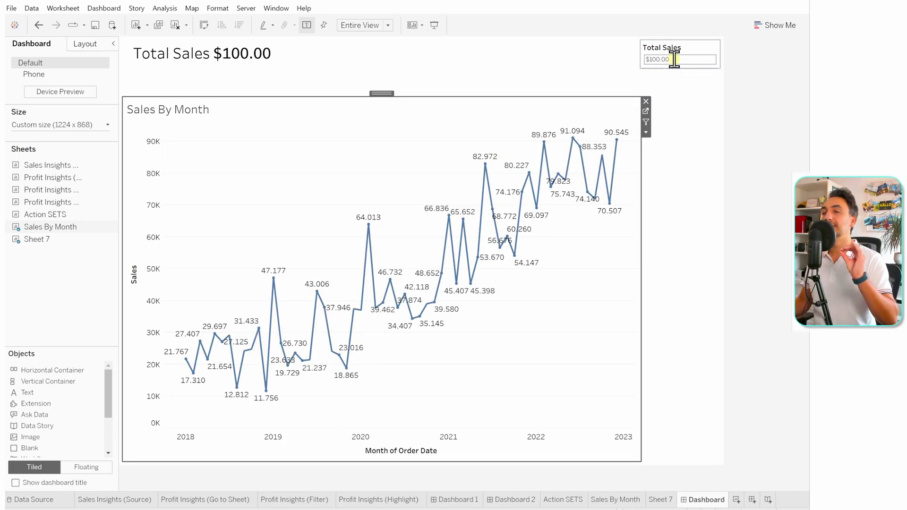
pyautogui.click(357, 158)
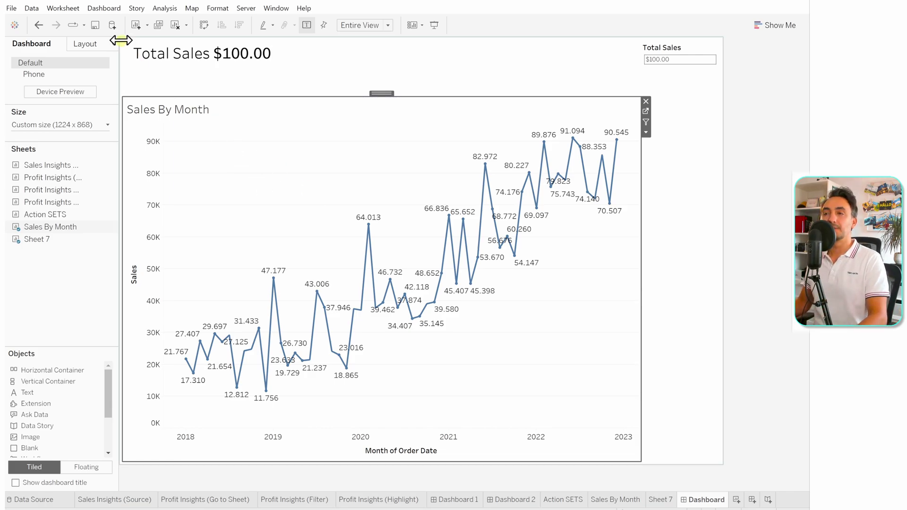
# Add a Change Parameter action from the Dashboard Actions dialog.
pyautogui.click(104, 8)
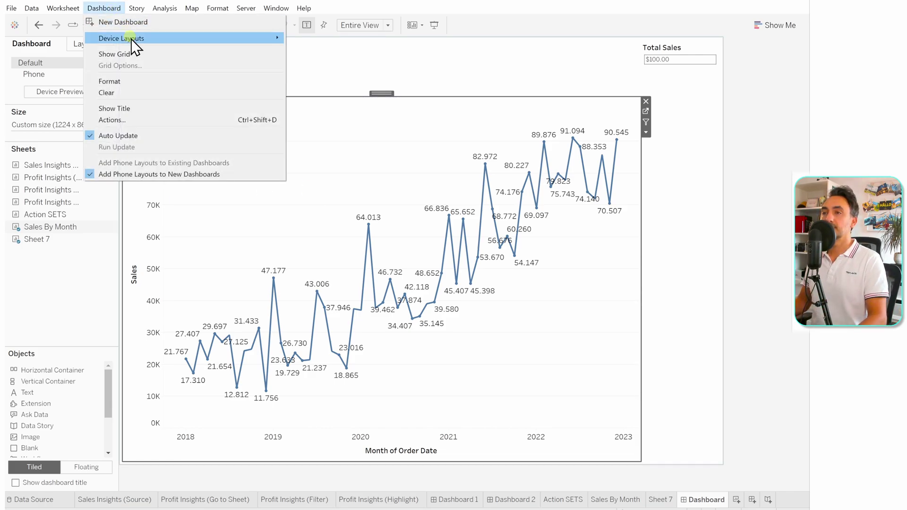
pyautogui.click(152, 120)
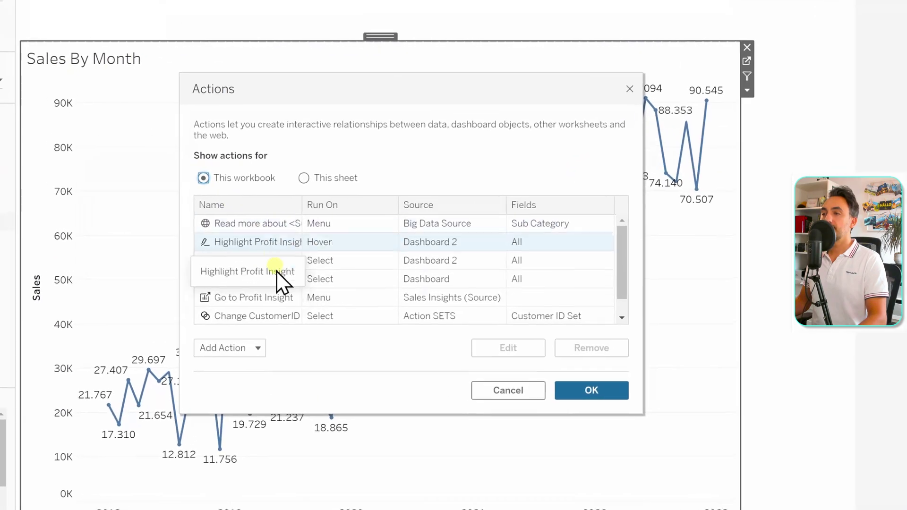
pyautogui.click(253, 352)
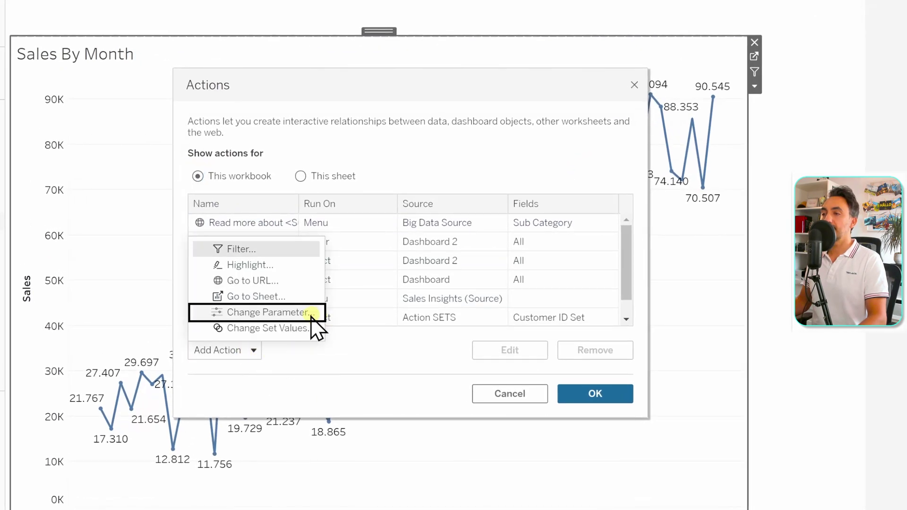
pyautogui.click(287, 313)
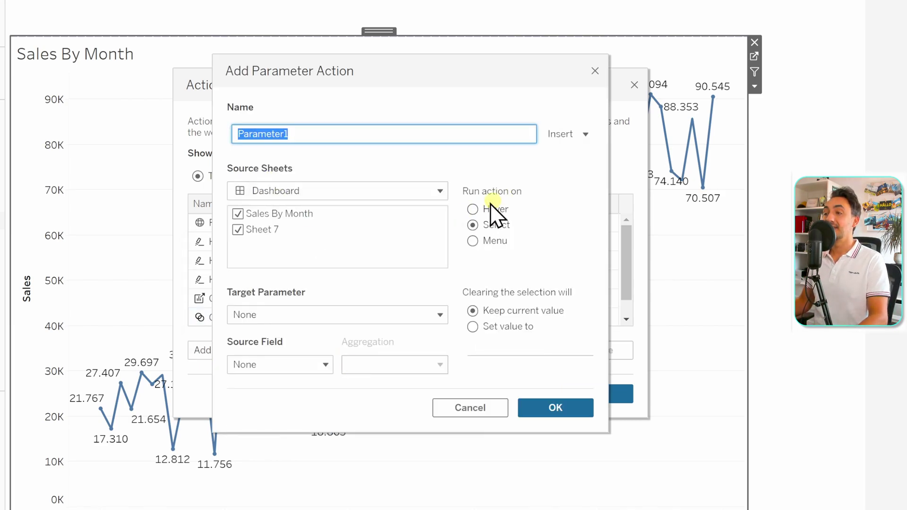
# Name the action 'Change Parameter Total Sales', exclude Sheet 7, and target the Total Sales parameter.
pyautogui.write('Change')
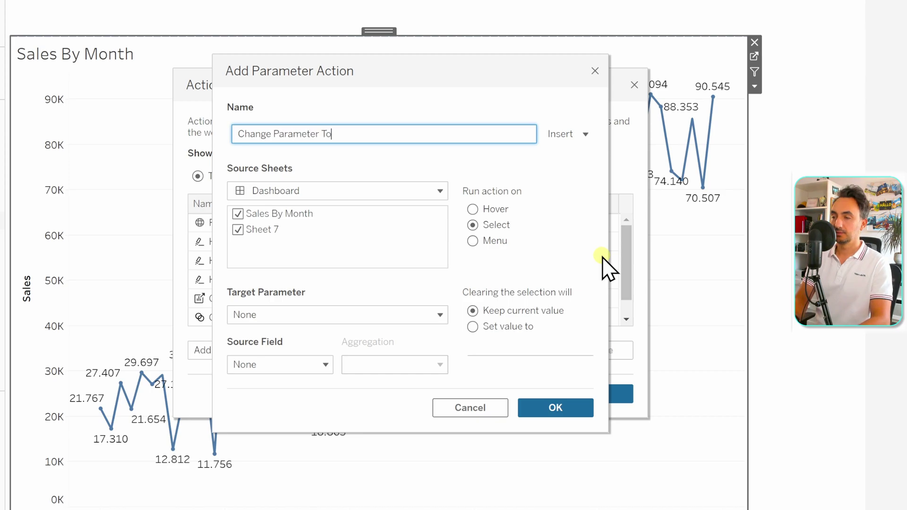
pyautogui.write(' Parameter Total Sales')
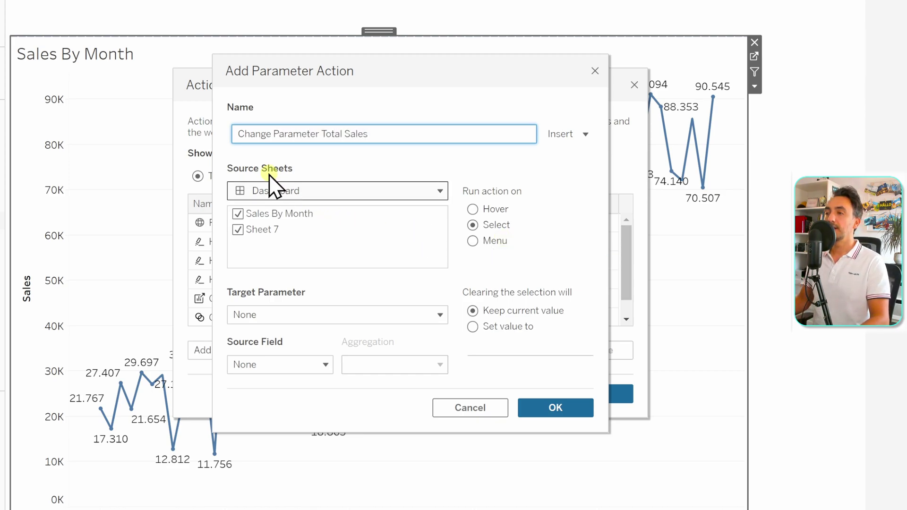
pyautogui.click(238, 230)
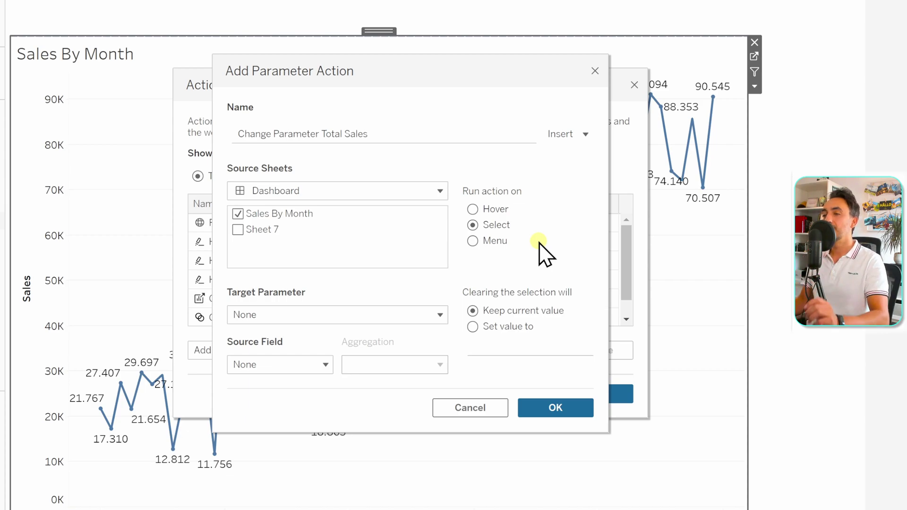
pyautogui.click(272, 317)
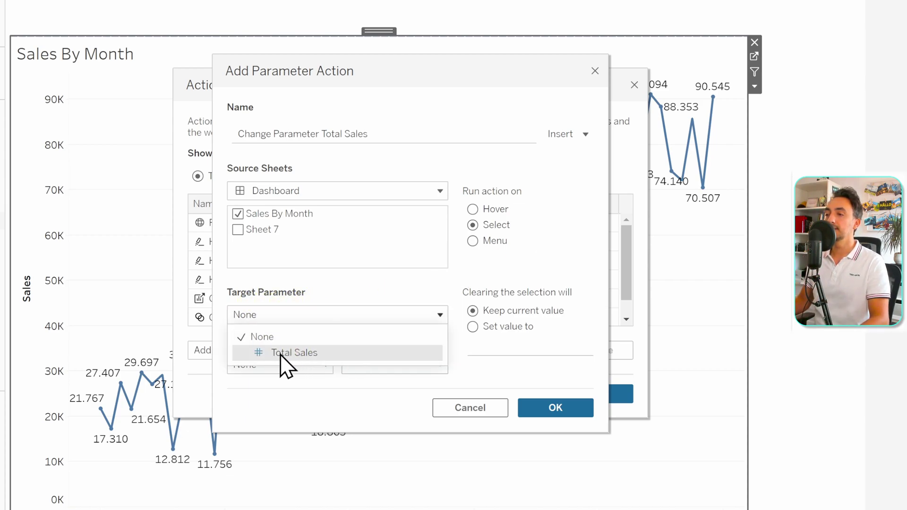
pyautogui.click(302, 352)
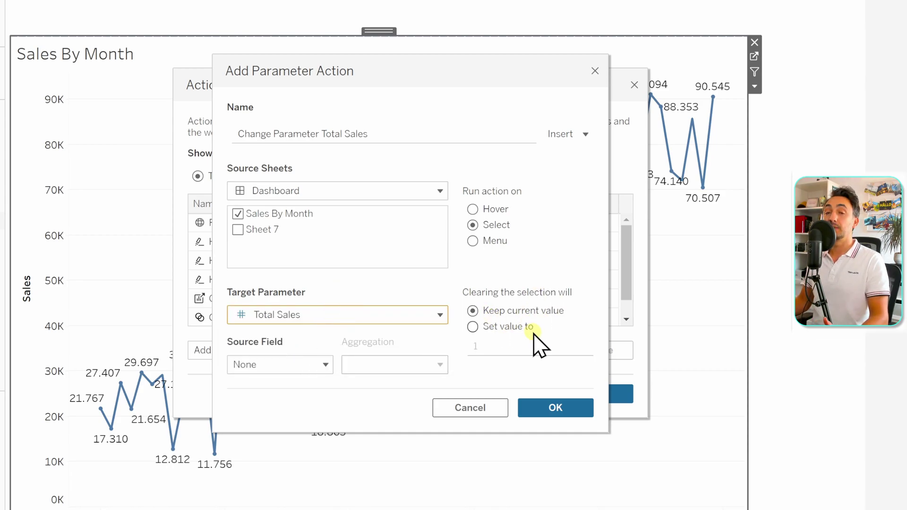
# Reset the parameter to 0 when cleared, use SUM(Sales) as the source field, and save.
pyautogui.click(477, 327)
pyautogui.click(470, 346)
pyautogui.write('0')
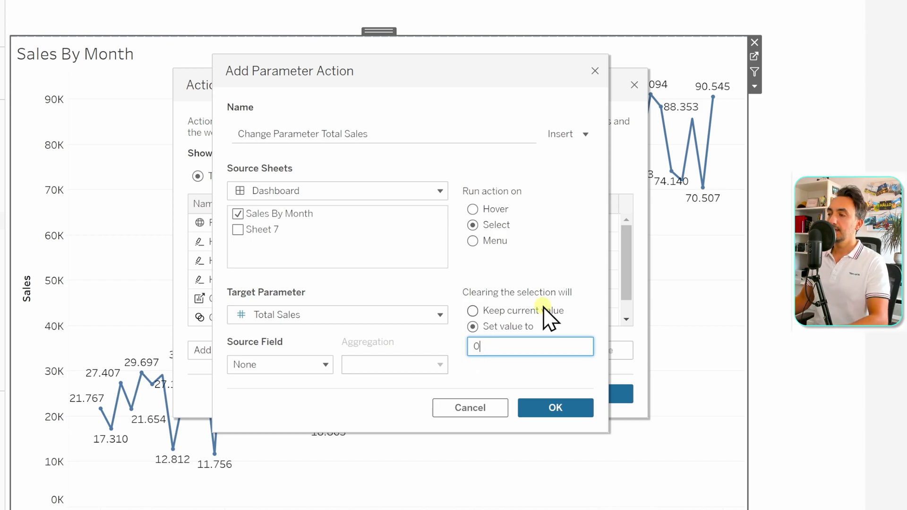
pyautogui.click(465, 327)
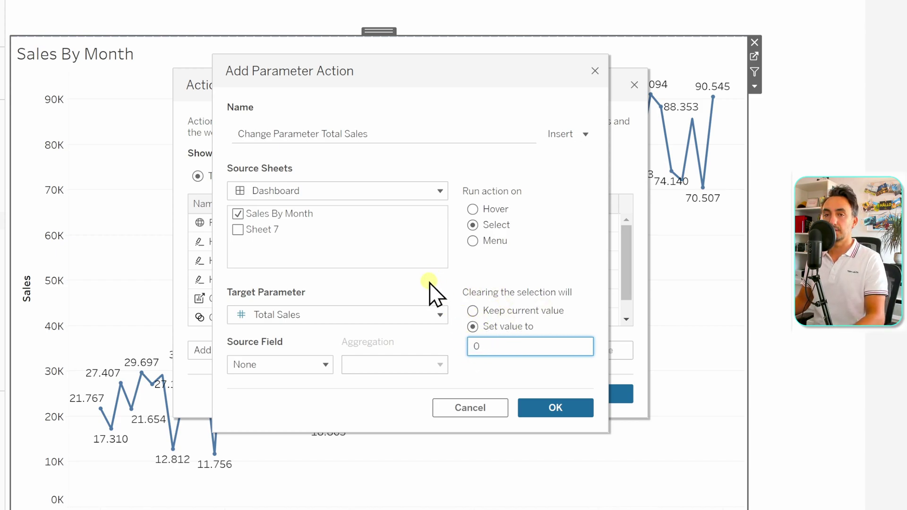
pyautogui.click(282, 364)
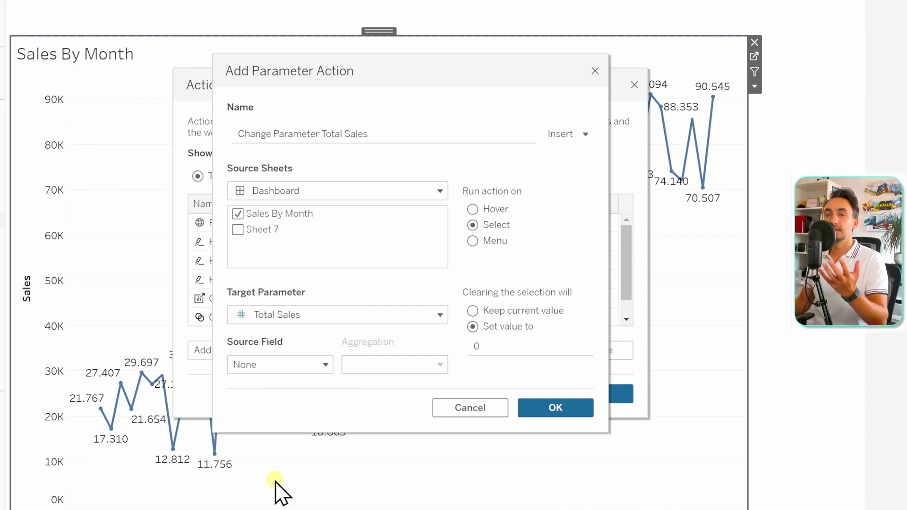
pyautogui.click(290, 366)
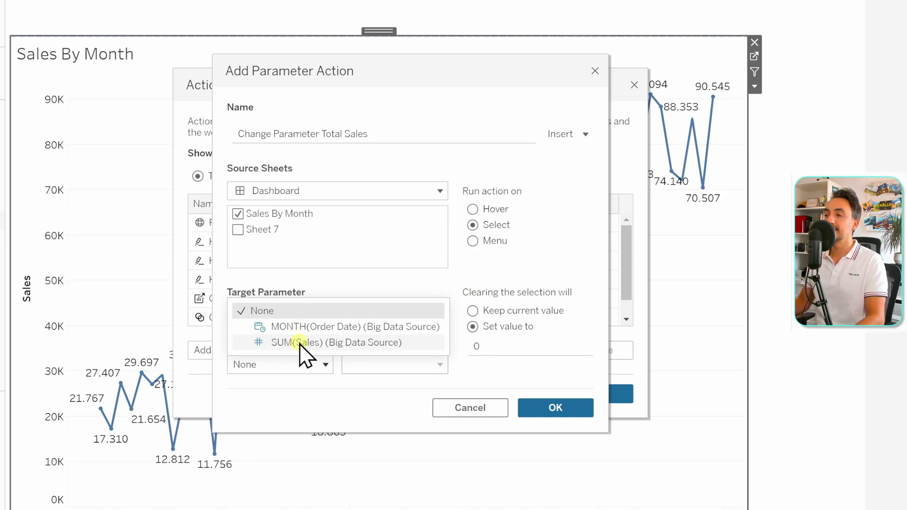
pyautogui.click(300, 343)
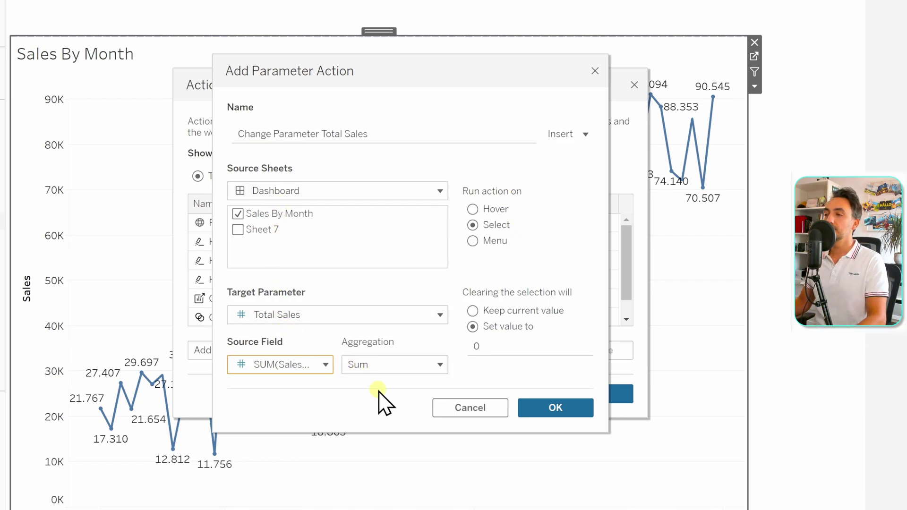
pyautogui.click(551, 409)
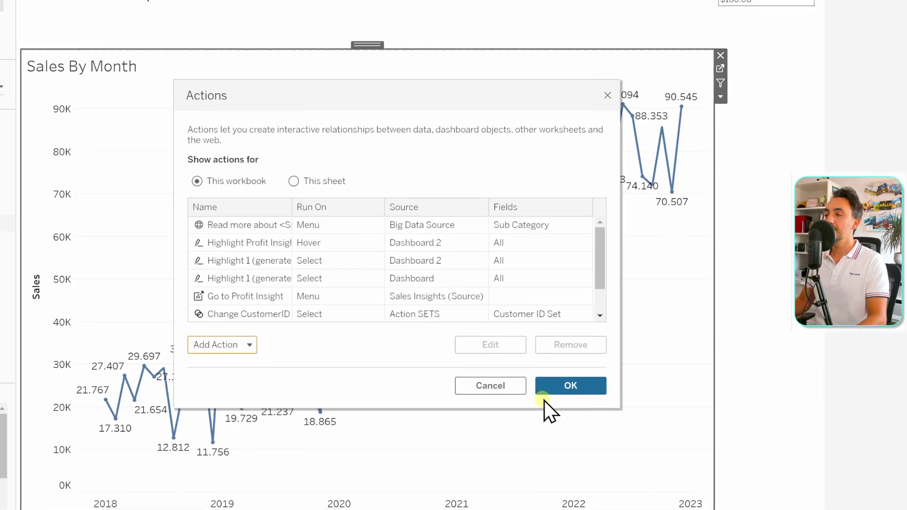
# Apply the parameter action and test it: February 2020 shows $64,013.30, 25 selected months $783,721.43.
pyautogui.click(543, 376)
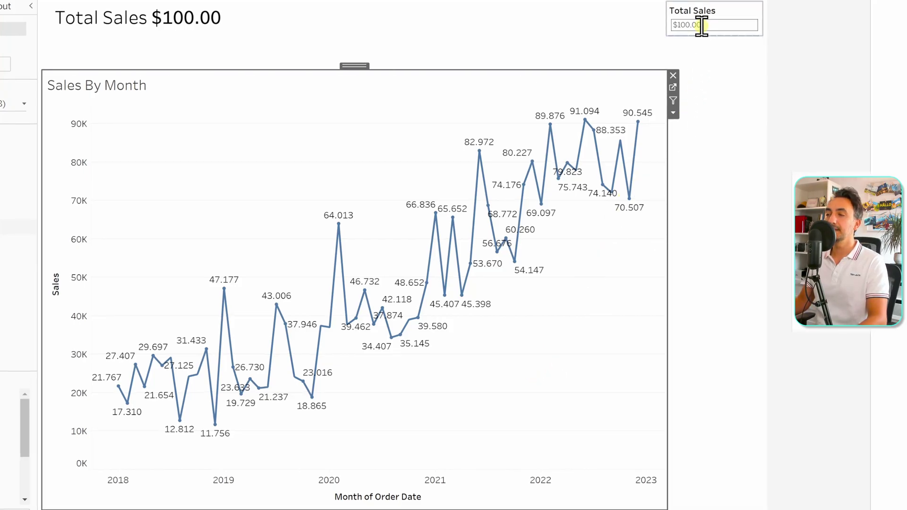
pyautogui.click(337, 224)
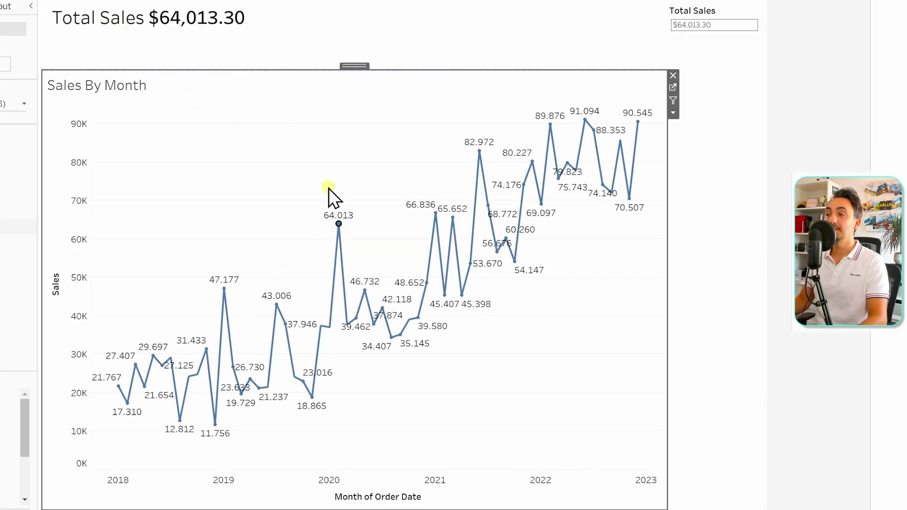
pyautogui.moveTo(340, 230)
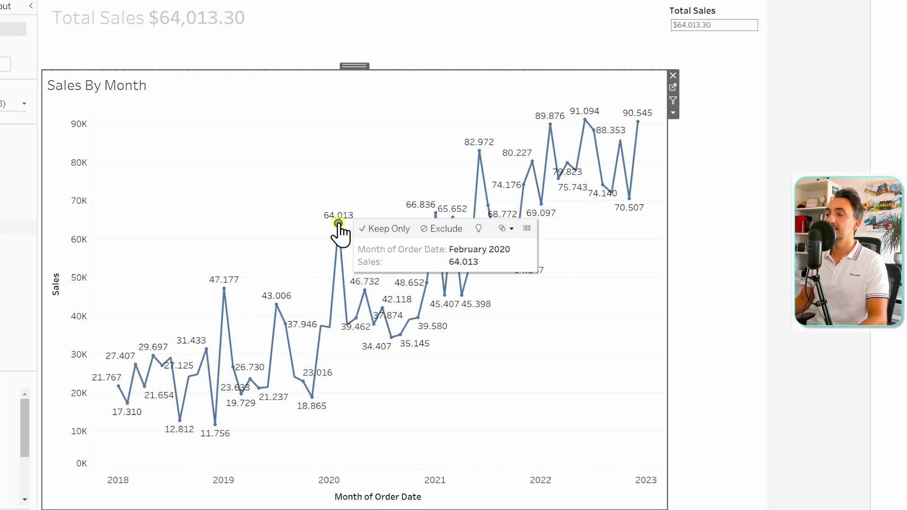
pyautogui.moveTo(168, 183); pyautogui.dragTo(387, 434)
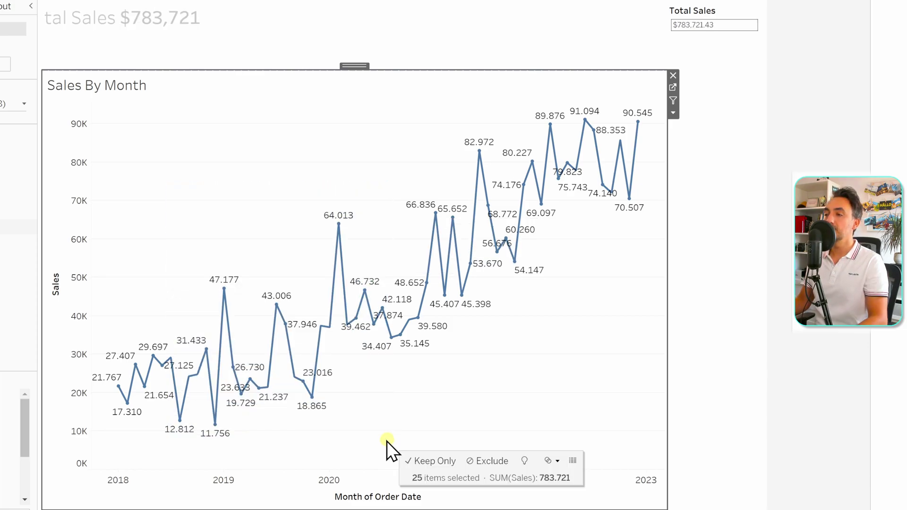